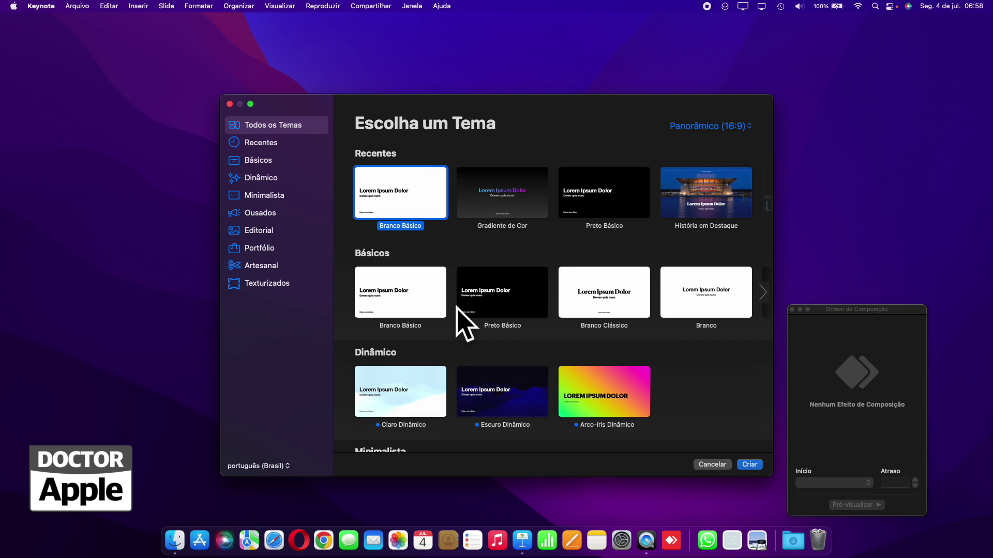
- View the Keynote version information from the app menu, then close it
{"action": "left_click", "coordinate": [41, 7]}
{"action": "left_click", "coordinate": [49, 19]}
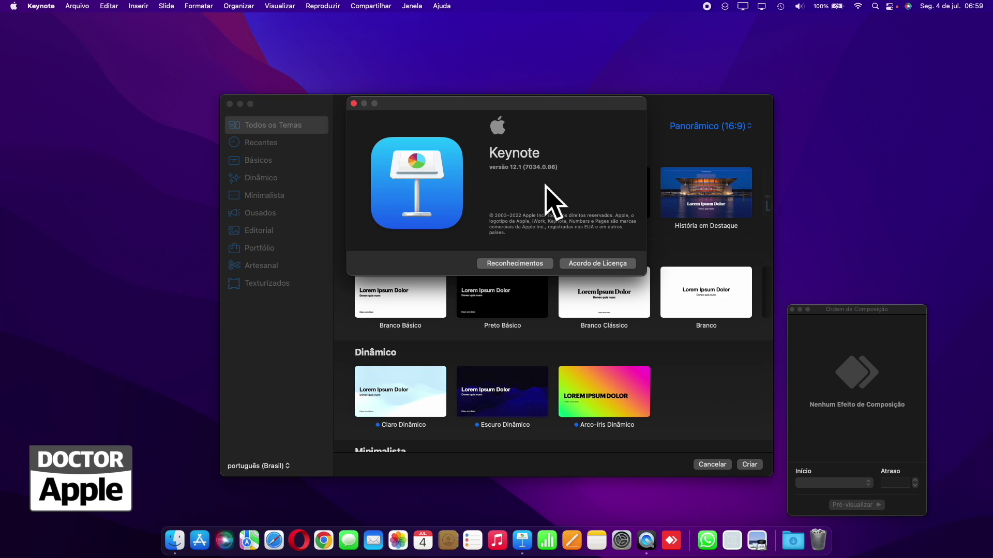
{"action": "left_click", "coordinate": [354, 104]}
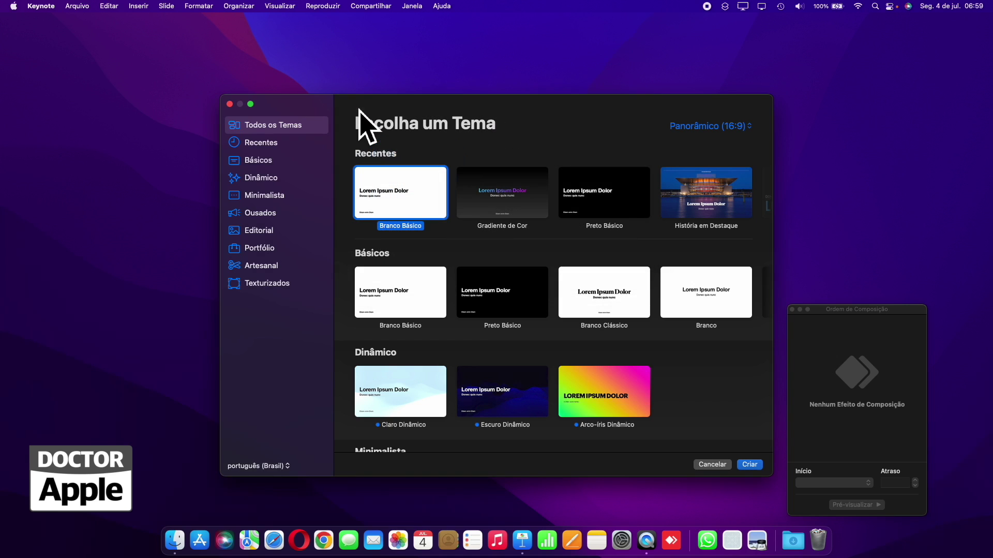
- Browse the theme chooser and create a new presentation from Branco Básico
{"action": "scroll", "coordinate": [408, 363], "scroll_direction": "down", "scroll_amount": 3}
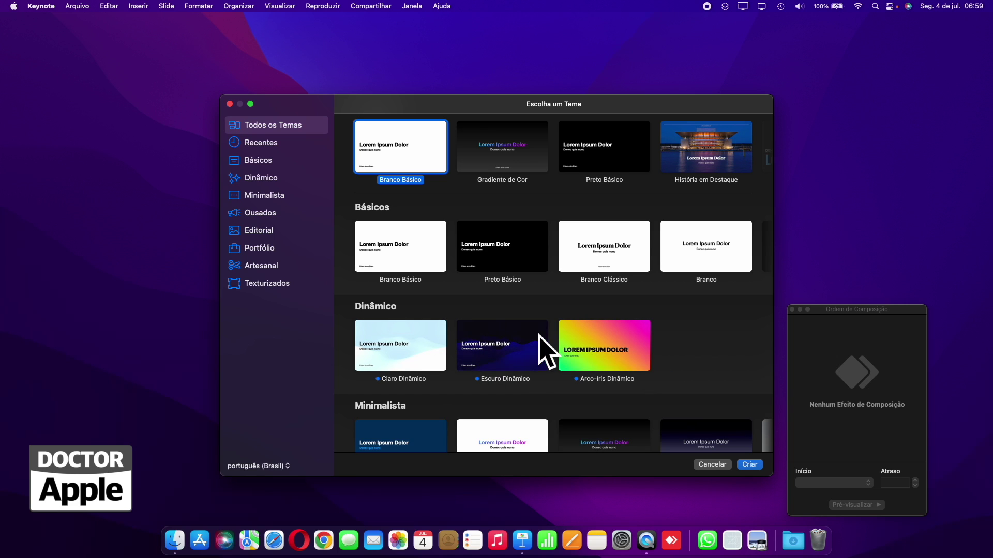
{"action": "scroll", "coordinate": [539, 335], "scroll_direction": "up", "scroll_amount": 2}
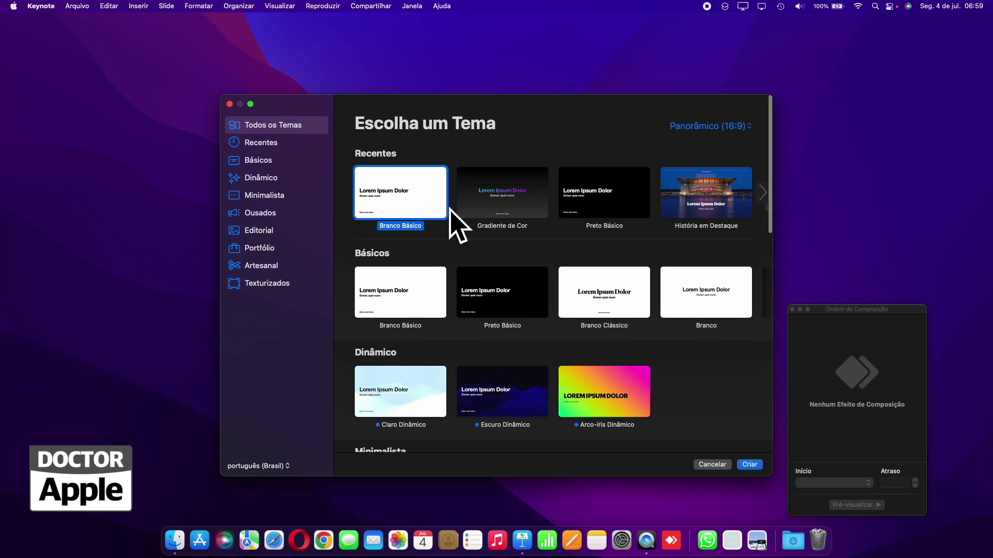
{"action": "double_click", "coordinate": [425, 206]}
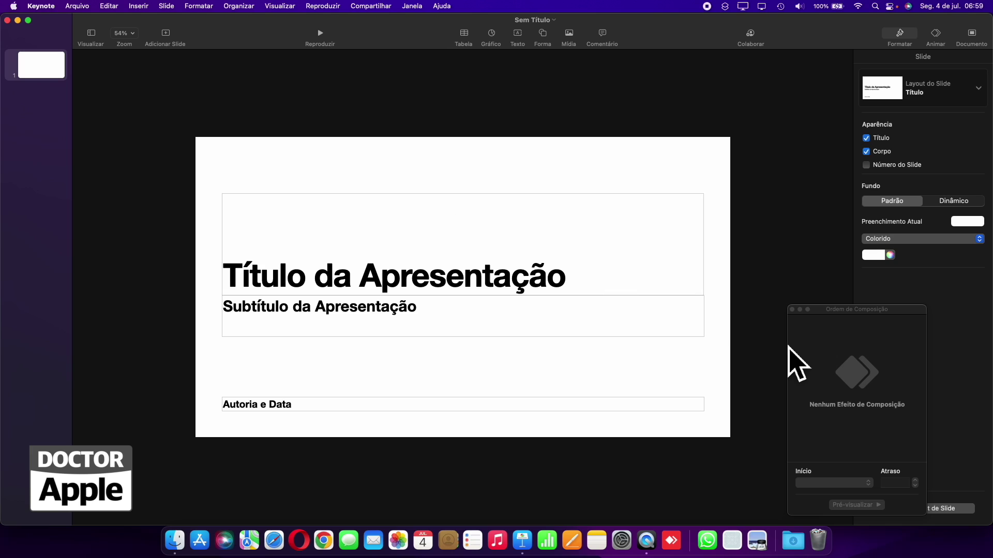
- Close the Ordem de Composição panel and deselect the title to show the Slide settings
{"action": "left_click", "coordinate": [797, 321]}
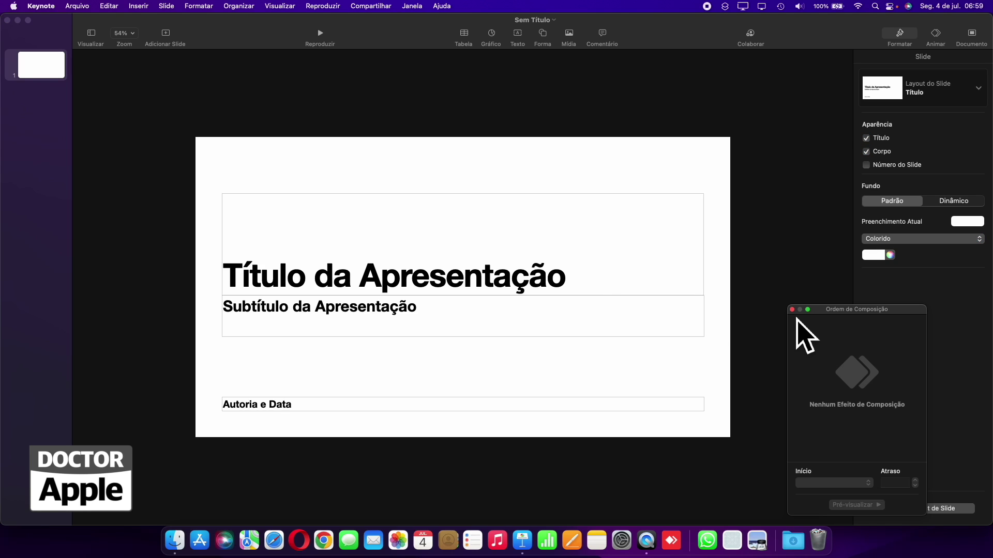
{"action": "left_click", "coordinate": [792, 310]}
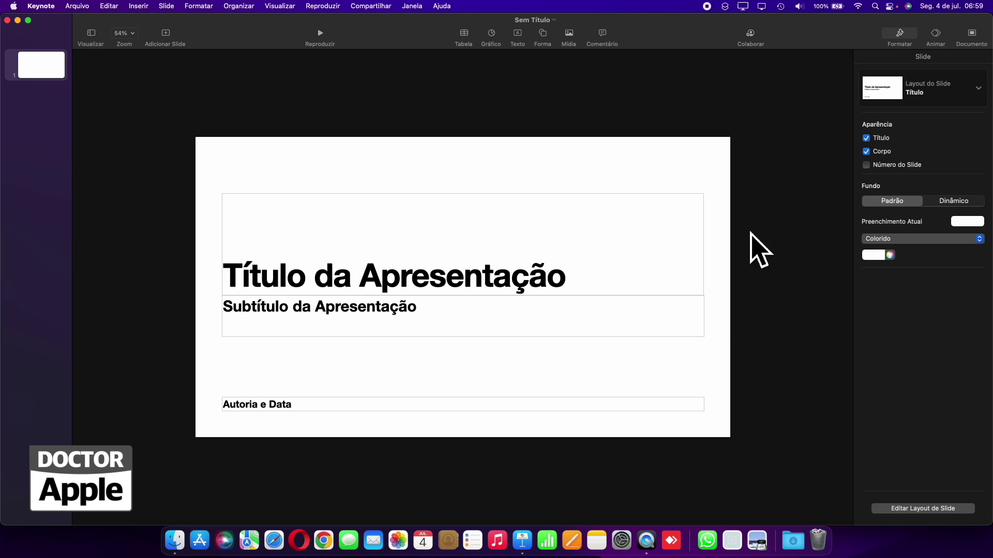
{"action": "left_click", "coordinate": [416, 254]}
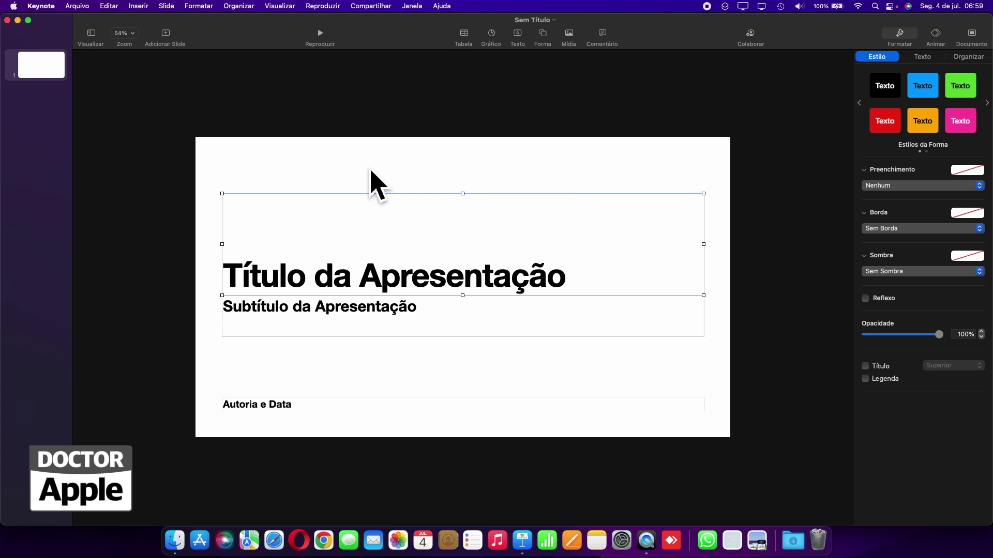
{"action": "left_click", "coordinate": [370, 171]}
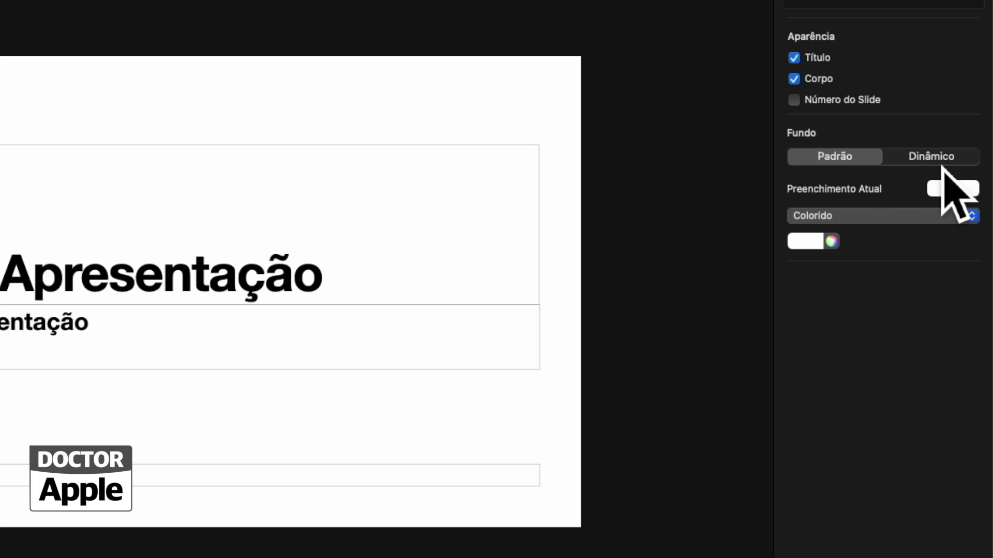
- Make the background Dinâmico, trying swatches before settling on teal Penhascos Jade
{"action": "left_click", "coordinate": [922, 158]}
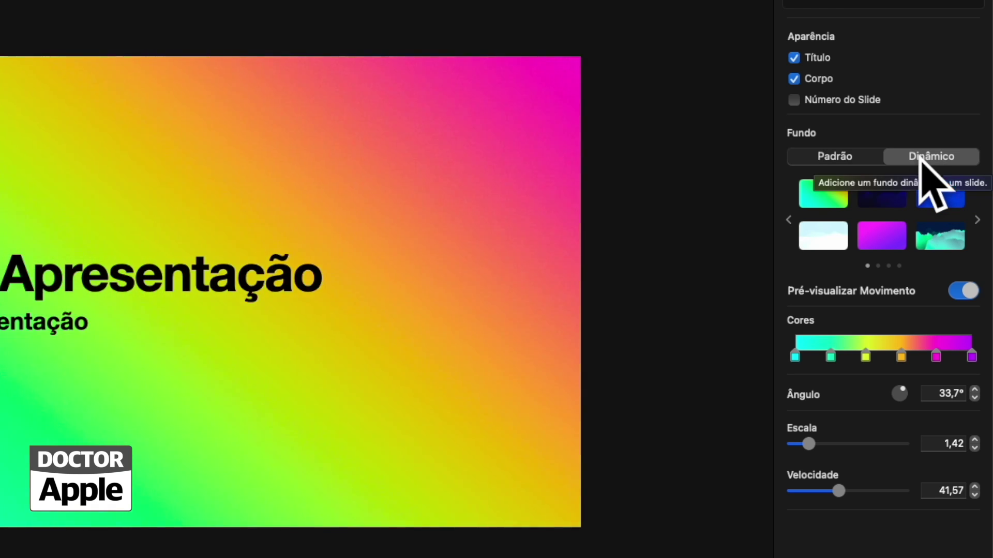
{"action": "left_click", "coordinate": [837, 206]}
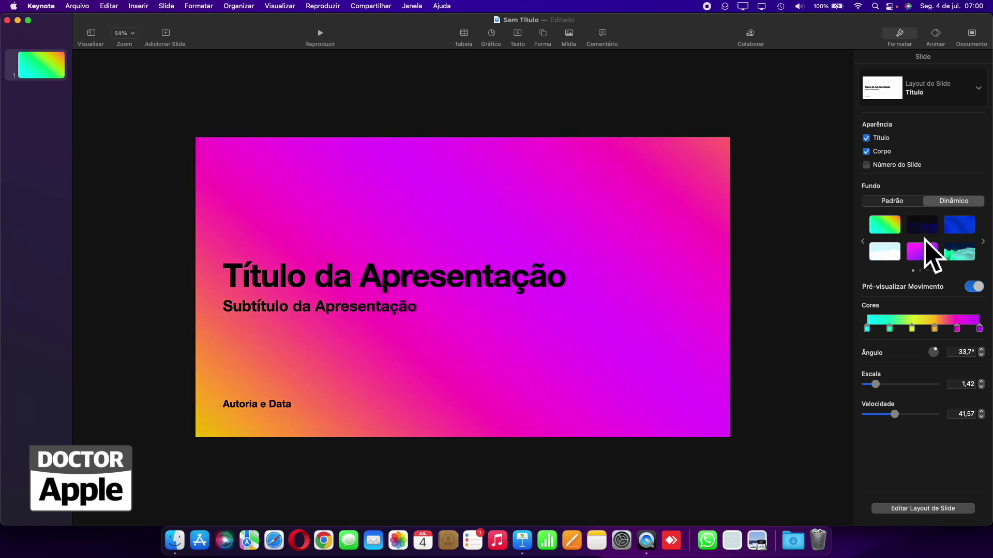
{"action": "left_click", "coordinate": [928, 227]}
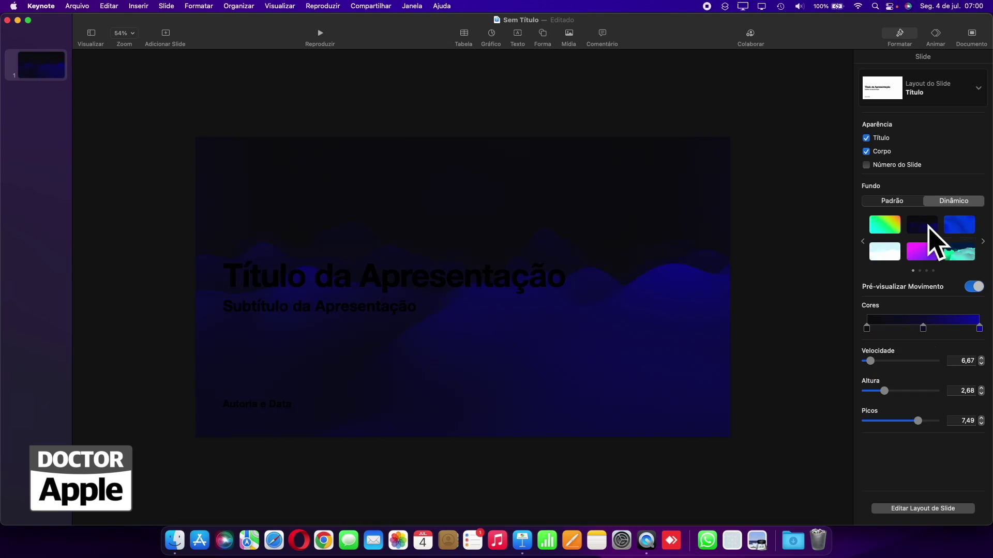
{"action": "left_click", "coordinate": [966, 227]}
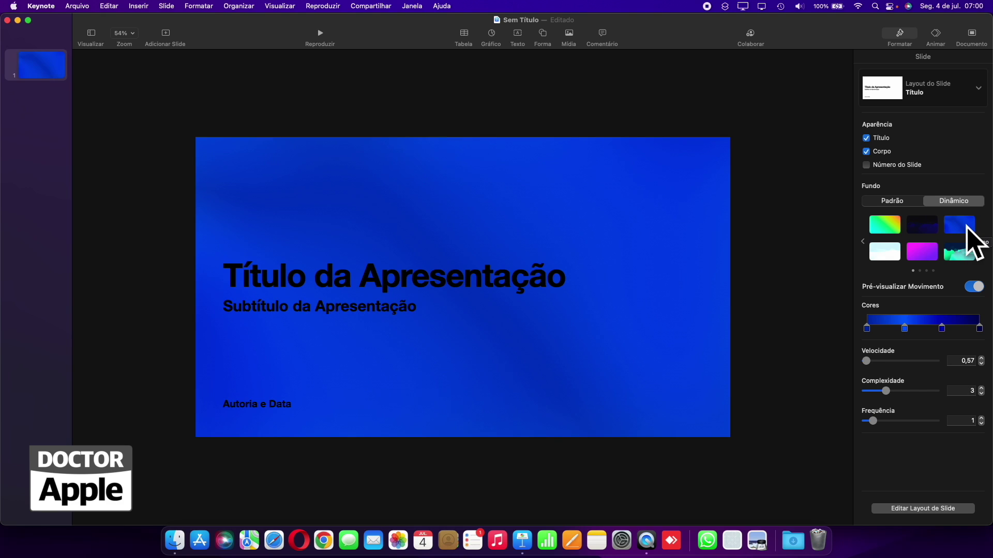
{"action": "left_click", "coordinate": [961, 253]}
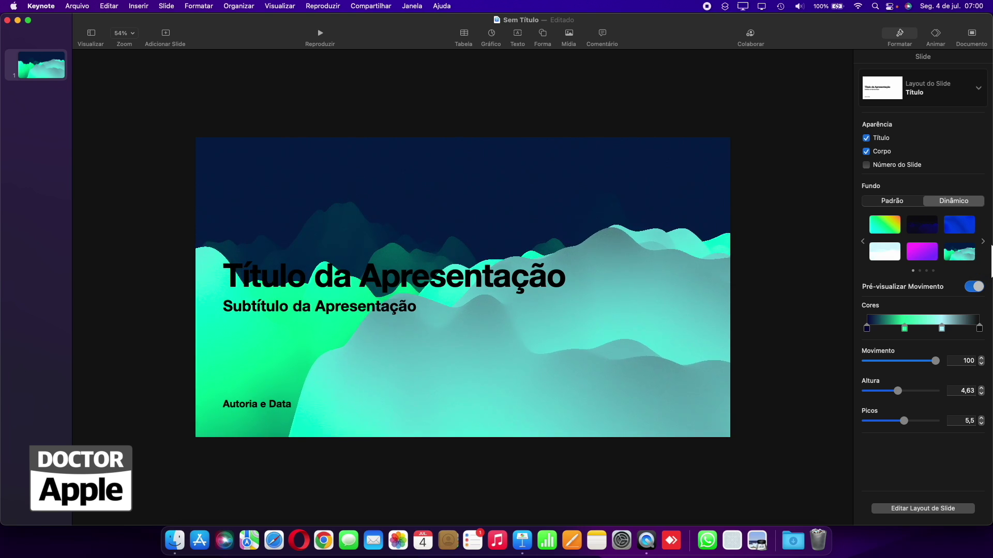
{"action": "left_click", "coordinate": [983, 242]}
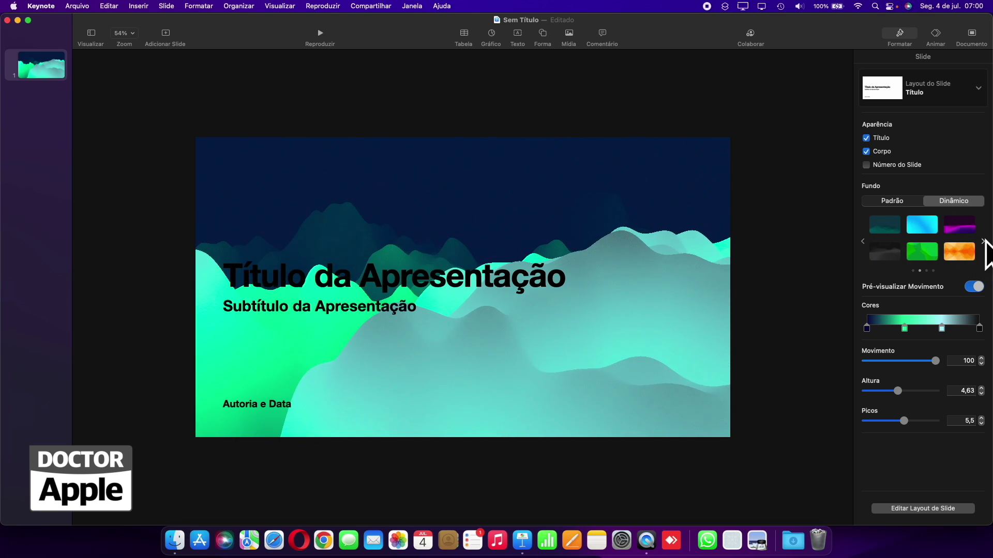
- Apply the orange-and-purple mountain wave background and pause its motion preview
{"action": "left_click", "coordinate": [983, 242]}
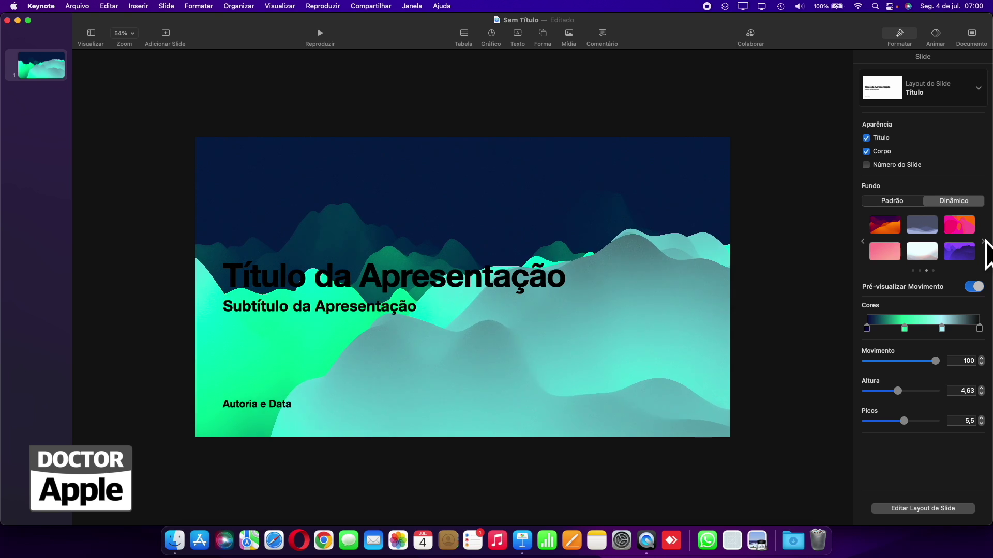
{"action": "left_click", "coordinate": [983, 241]}
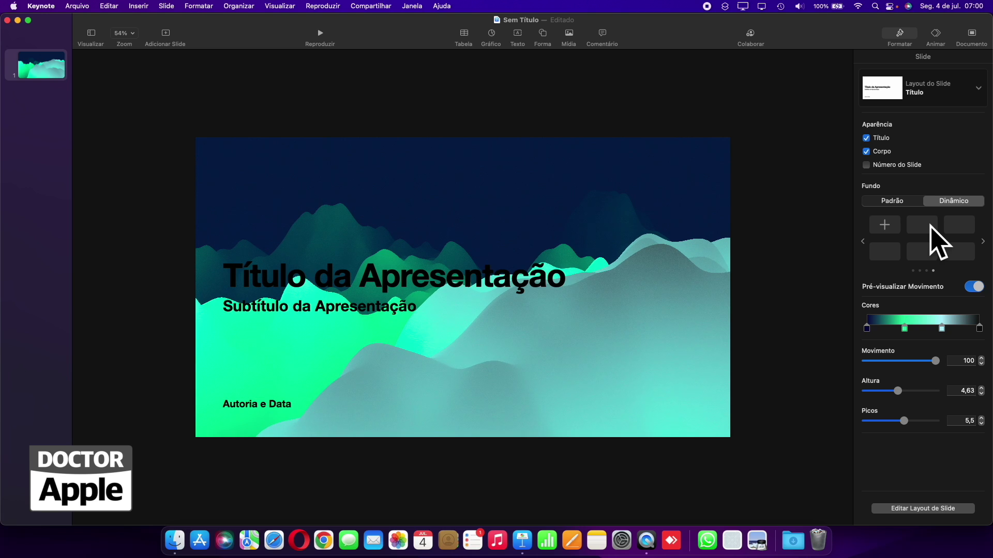
{"action": "left_click", "coordinate": [863, 241]}
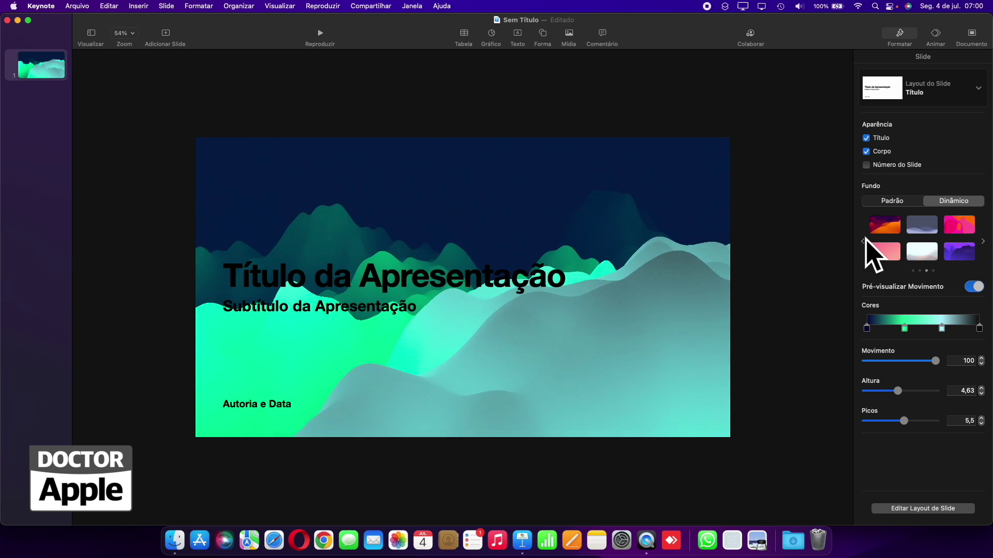
{"action": "left_click", "coordinate": [880, 231]}
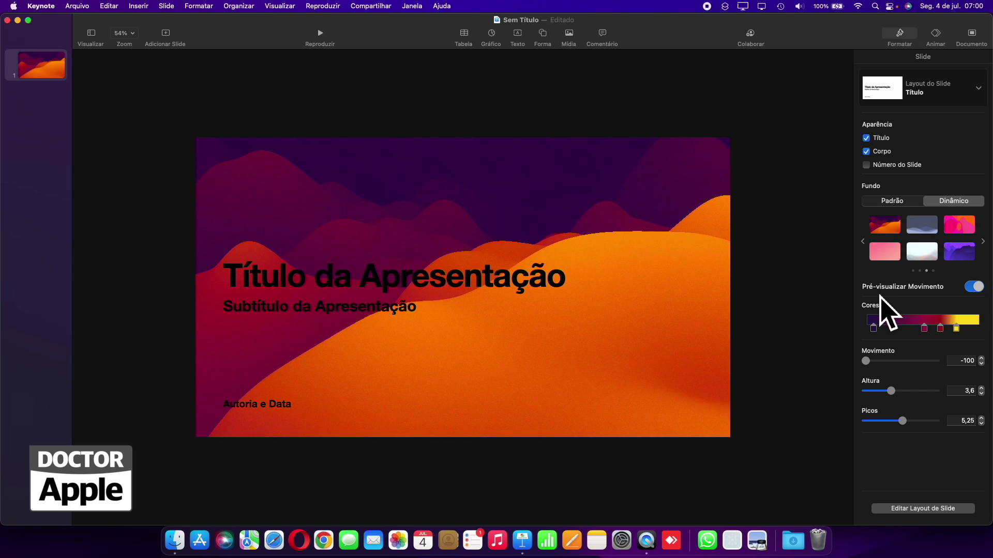
{"action": "left_click", "coordinate": [974, 287]}
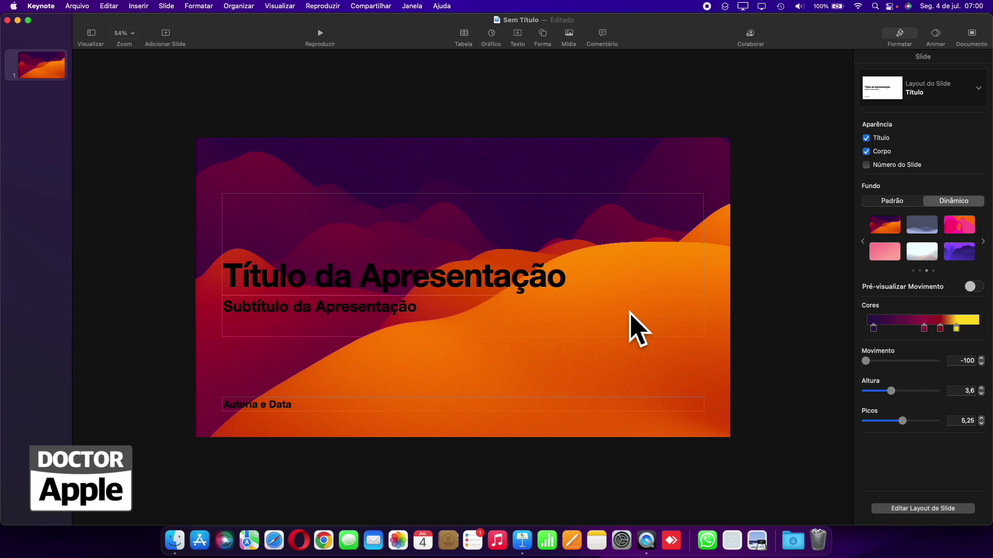
- Turn Pré-visualizar Movimento back on and return to the slide background settings
{"action": "left_click", "coordinate": [974, 287]}
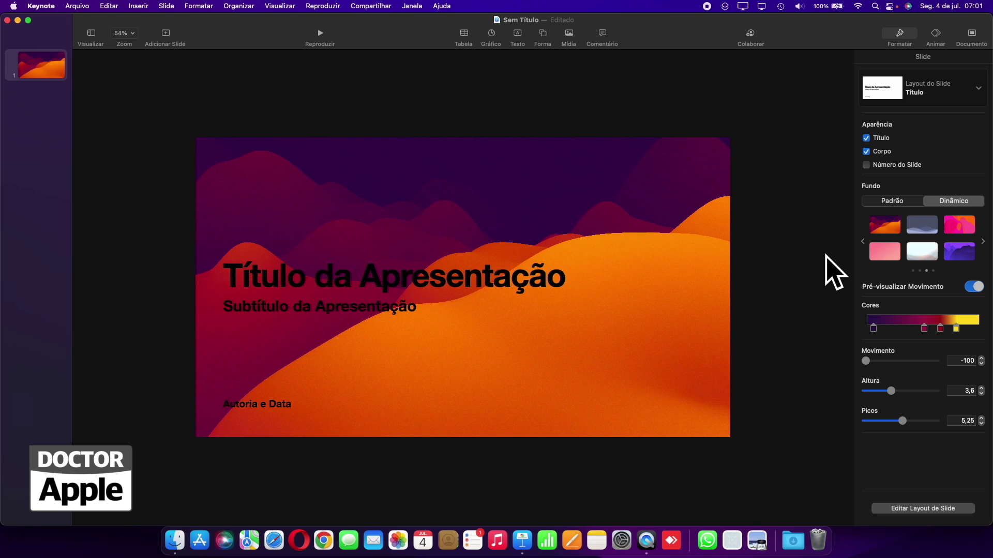
{"action": "left_click", "coordinate": [275, 273]}
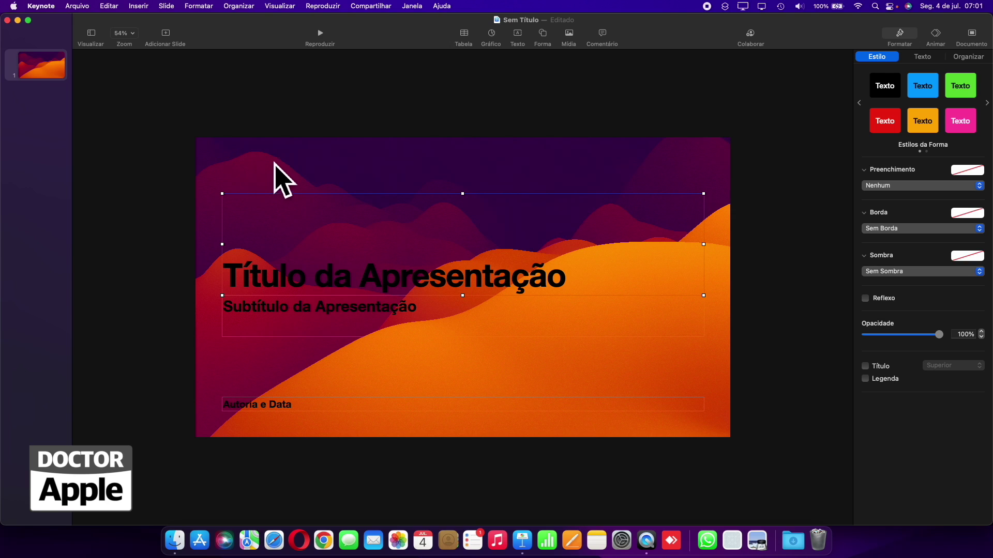
{"action": "left_click", "coordinate": [271, 161]}
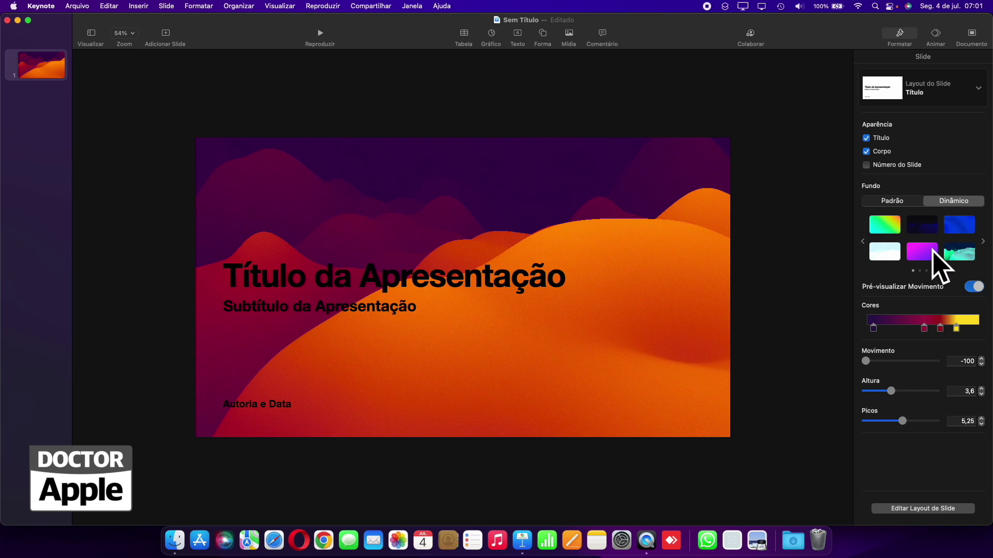
- Add a gradient colour stop and shift the purple and yellow stops
{"action": "left_click", "coordinate": [923, 326]}
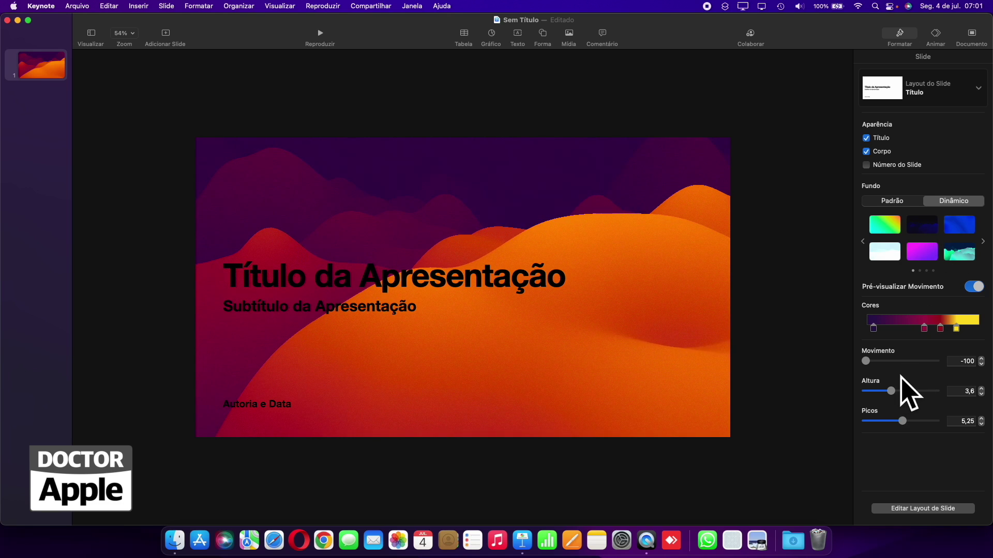
{"action": "mouse_move", "coordinate": [873, 329]}
{"action": "left_mouse_down"}
{"action": "mouse_move", "coordinate": [911, 337]}
{"action": "mouse_move", "coordinate": [887, 342]}
{"action": "left_mouse_up"}
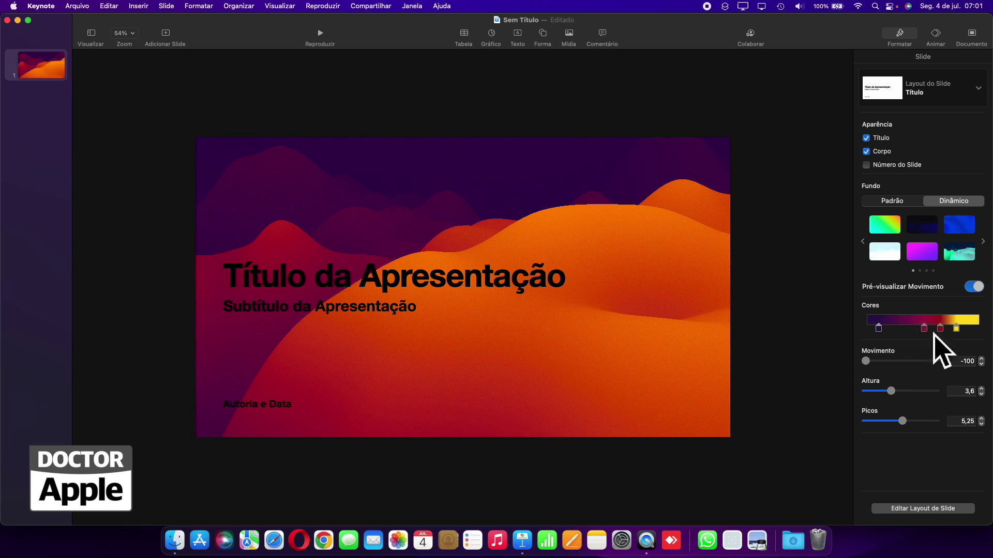
{"action": "left_click_drag", "start_coordinate": [963, 335], "coordinate": [915, 344]}
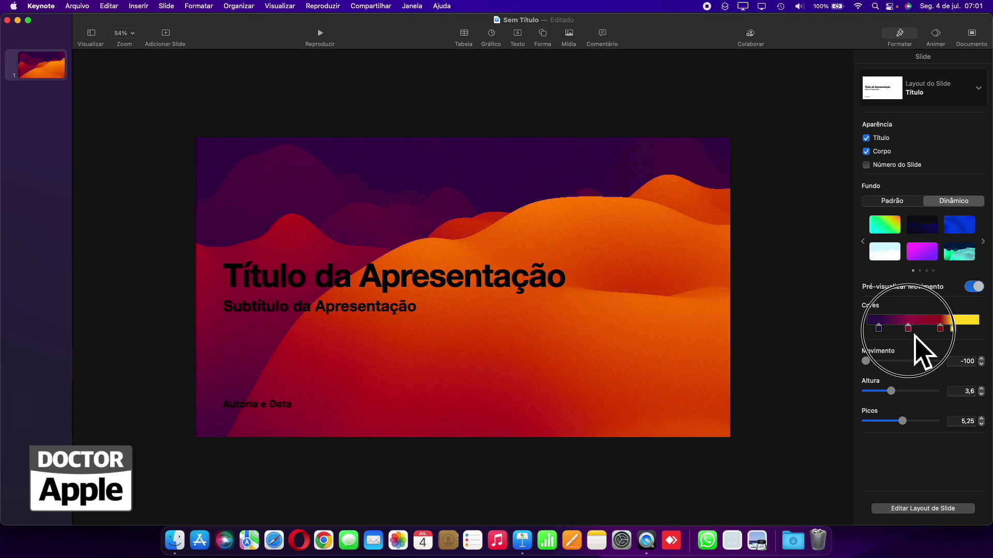
- Change the first gradient colour to yellow in the Cor Gradiente picker
{"action": "left_click", "coordinate": [879, 329]}
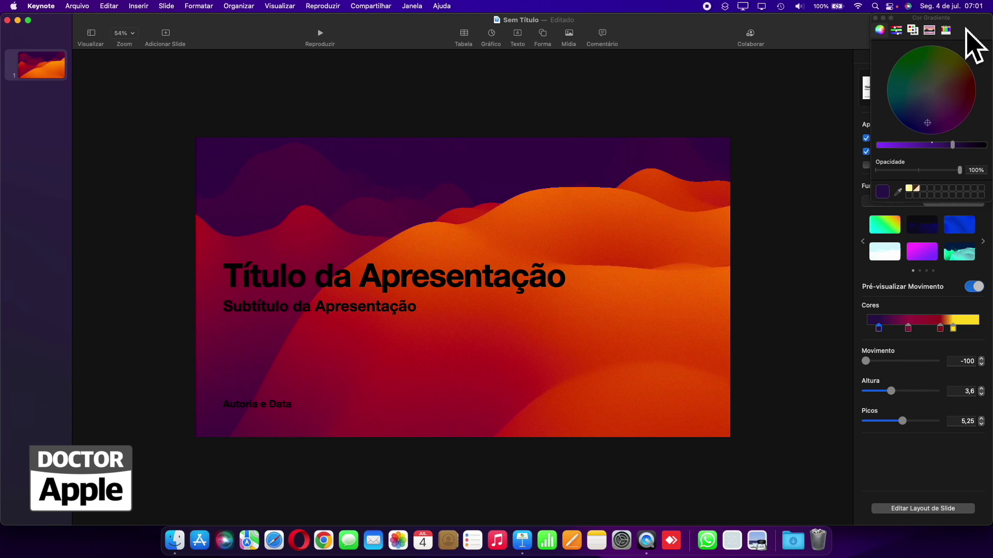
{"action": "left_click_drag", "start_coordinate": [965, 32], "coordinate": [836, 196]}
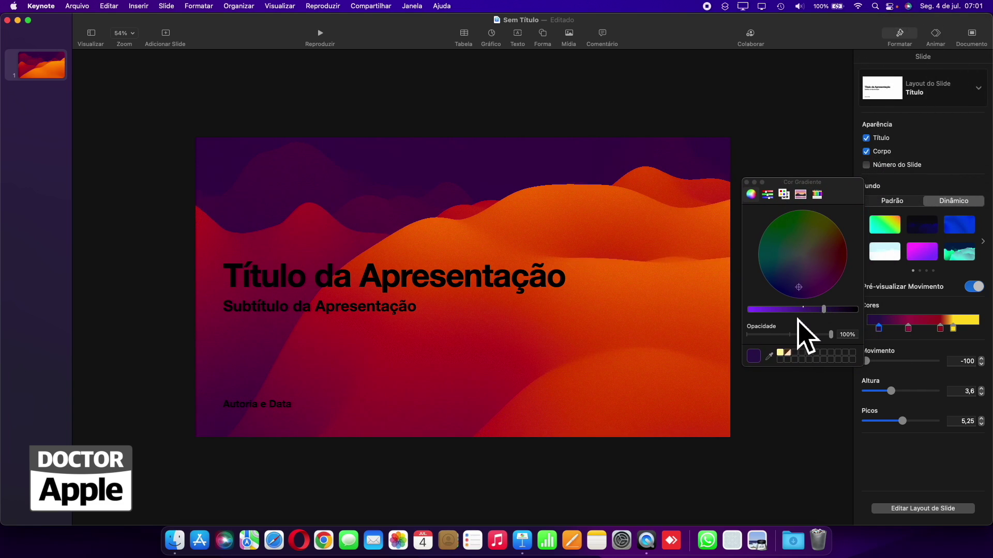
{"action": "left_click_drag", "start_coordinate": [776, 310], "coordinate": [771, 310]}
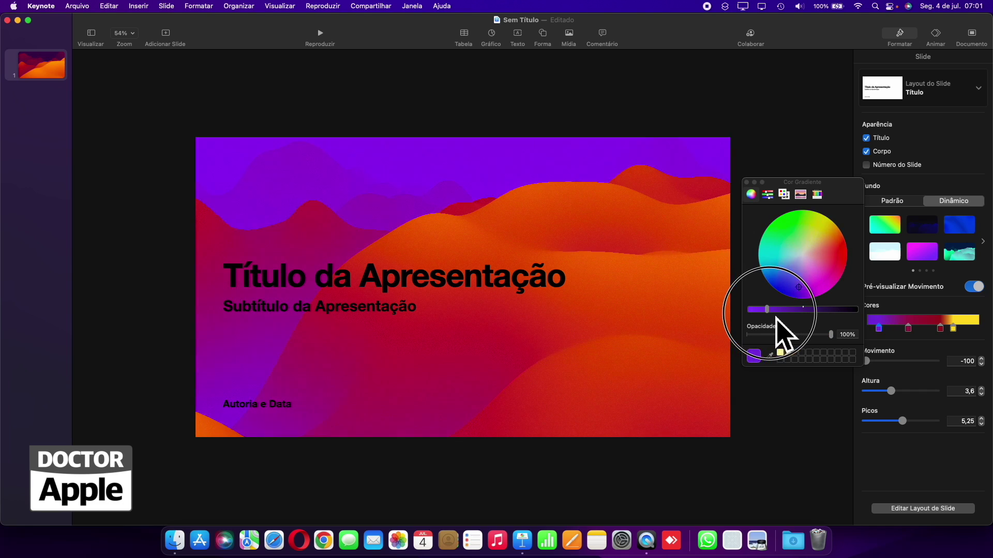
{"action": "left_click_drag", "start_coordinate": [793, 256], "coordinate": [822, 229]}
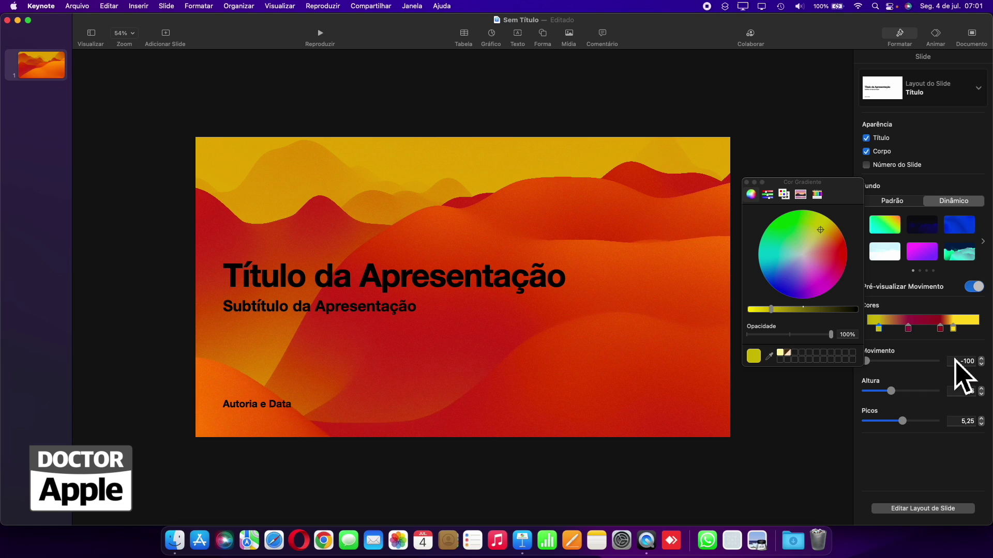
{"action": "left_click", "coordinate": [746, 182]}
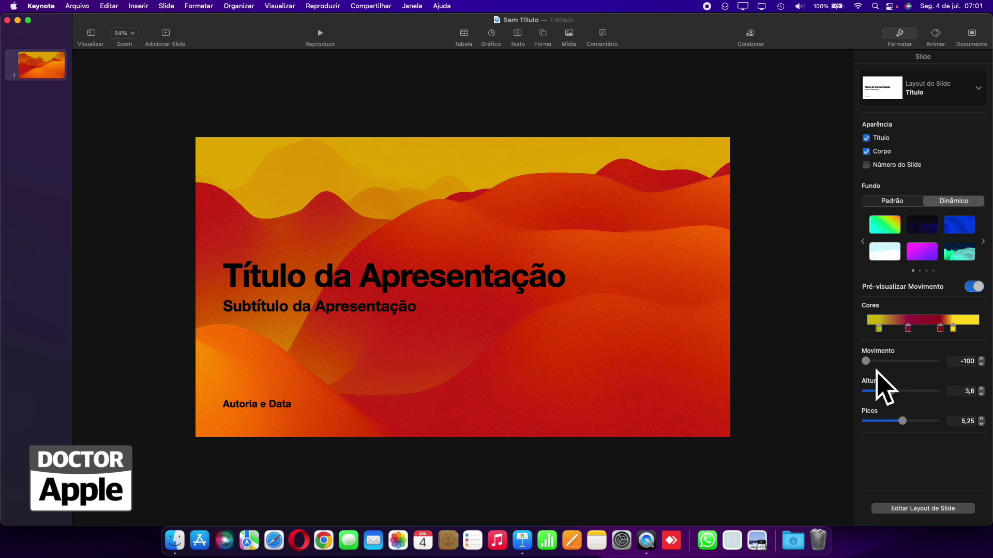
- Set the waves to Movimento 100, Altura 7,27 and Picos 10
{"action": "mouse_move", "coordinate": [866, 361]}
{"action": "left_mouse_down"}
{"action": "mouse_move", "coordinate": [915, 377]}
{"action": "mouse_move", "coordinate": [944, 372]}
{"action": "left_mouse_up"}
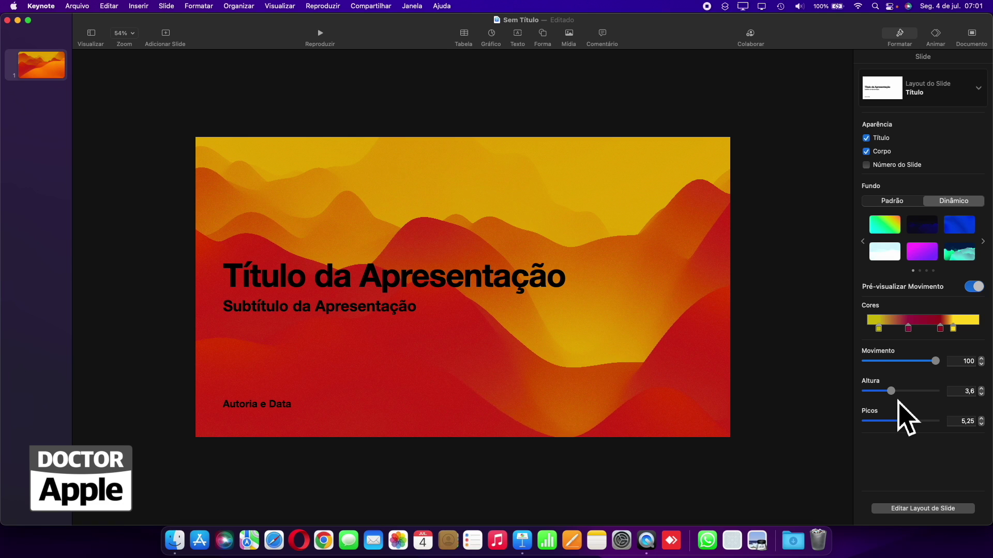
{"action": "left_click", "coordinate": [923, 403]}
{"action": "mouse_move", "coordinate": [890, 391]}
{"action": "left_mouse_down"}
{"action": "mouse_move", "coordinate": [931, 392]}
{"action": "mouse_move", "coordinate": [860, 389]}
{"action": "mouse_move", "coordinate": [916, 392]}
{"action": "left_mouse_up"}
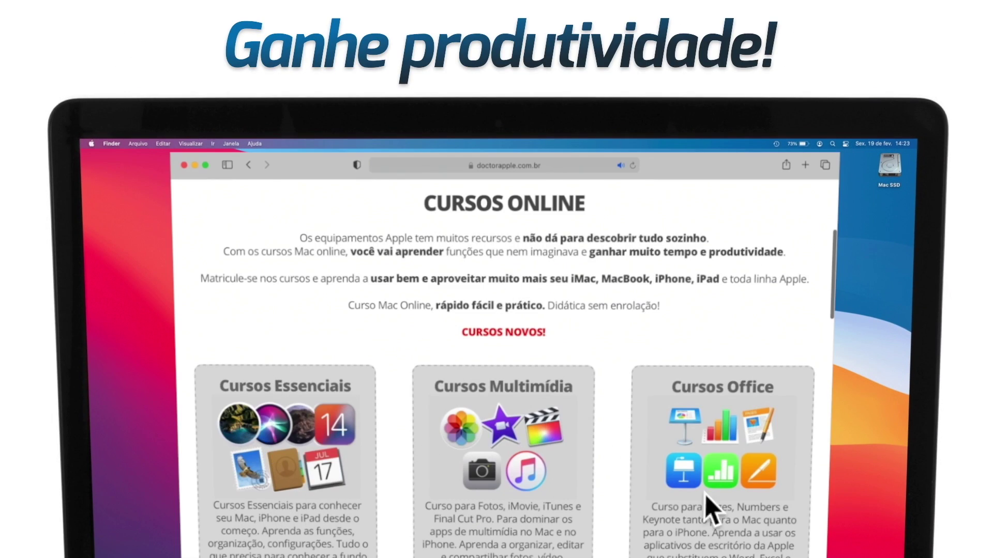
{"action": "scroll", "coordinate": [396, 525], "scroll_direction": "down", "scroll_amount": 5}
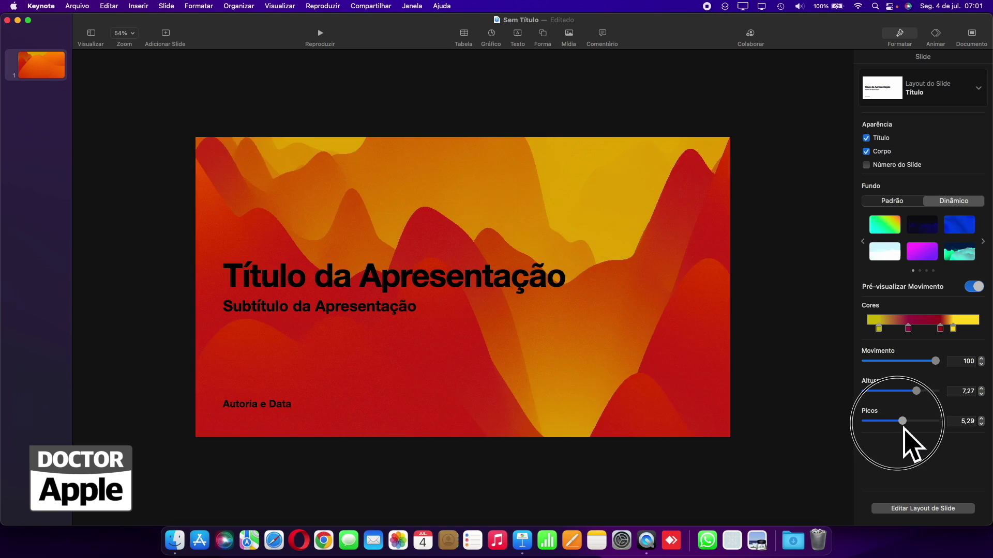
- Drag the Picos slider down to 1,32
{"action": "mouse_move", "coordinate": [904, 432]}
{"action": "left_mouse_down"}
{"action": "mouse_move", "coordinate": [870, 423]}
{"action": "mouse_move", "coordinate": [879, 432]}
{"action": "left_mouse_up"}
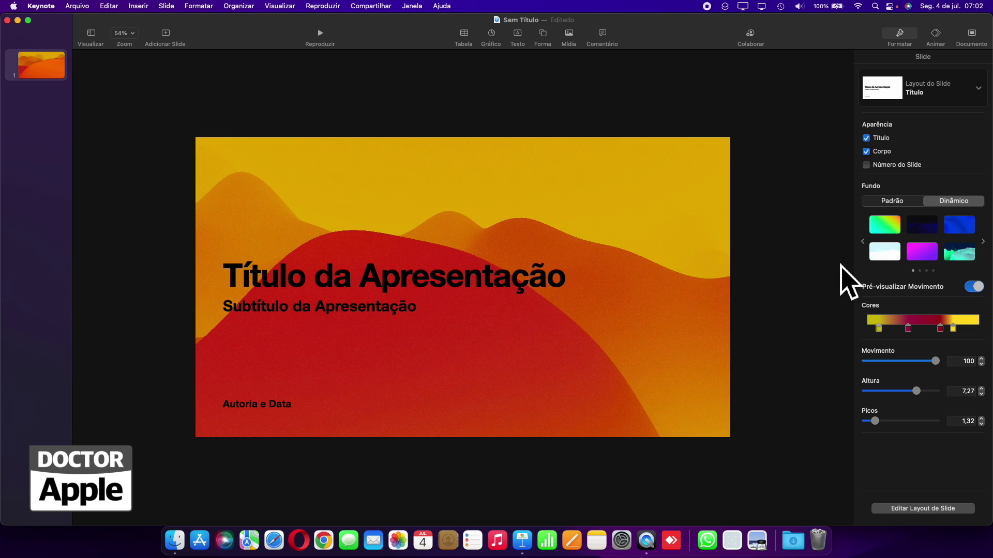
- Apply the rainbow gradient background with Escala 6,36 and Velocidade 100
{"action": "left_click", "coordinate": [881, 226]}
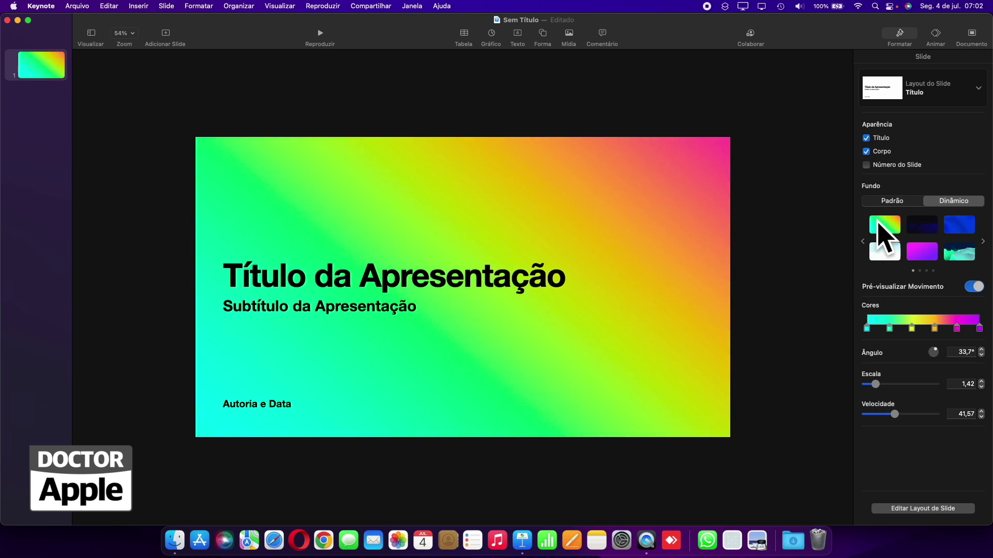
{"action": "left_click_drag", "start_coordinate": [877, 385], "coordinate": [944, 394]}
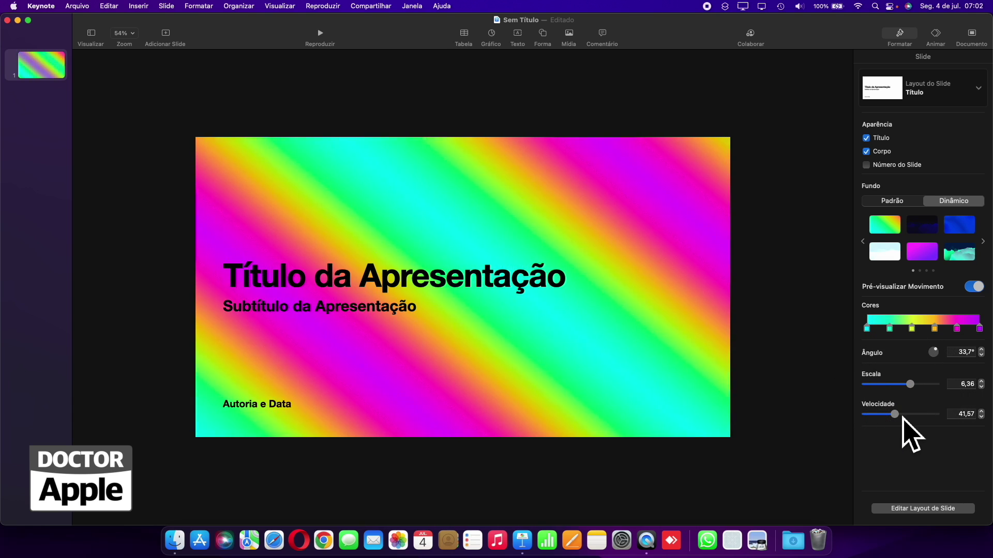
{"action": "left_click_drag", "start_coordinate": [894, 414], "coordinate": [964, 443]}
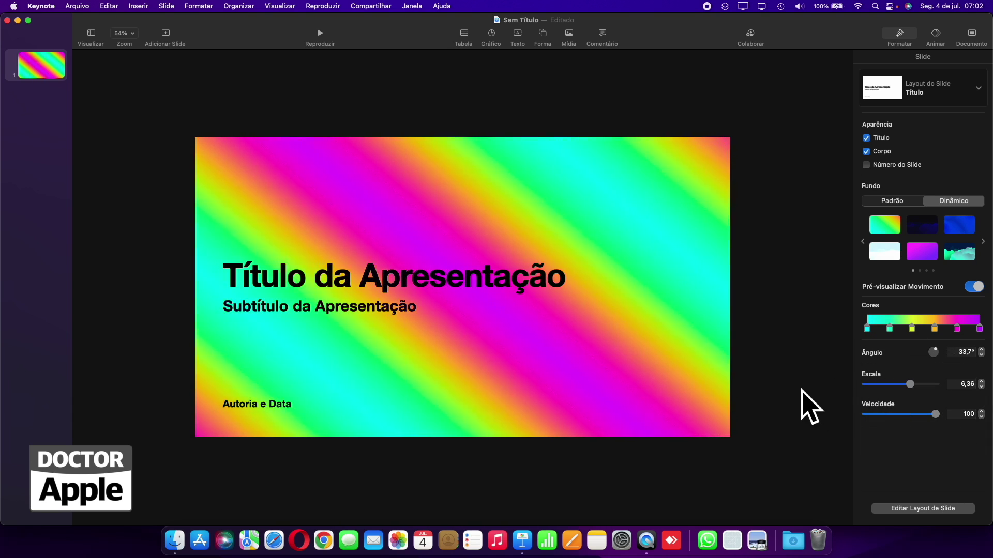
{"action": "left_click", "coordinate": [912, 328]}
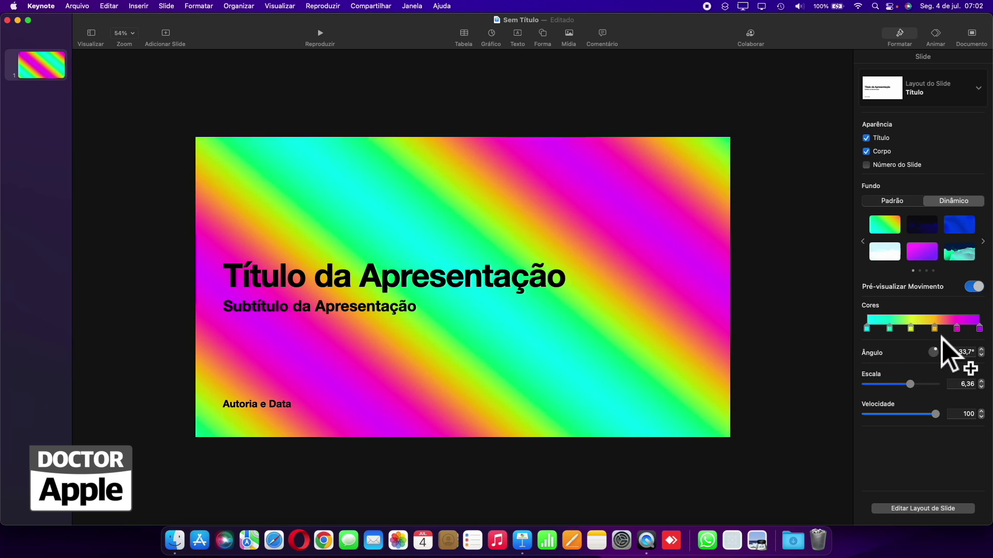
- Recolour the orange stripe colour stop to blue using the colour wheel
{"action": "double_click", "coordinate": [935, 329]}
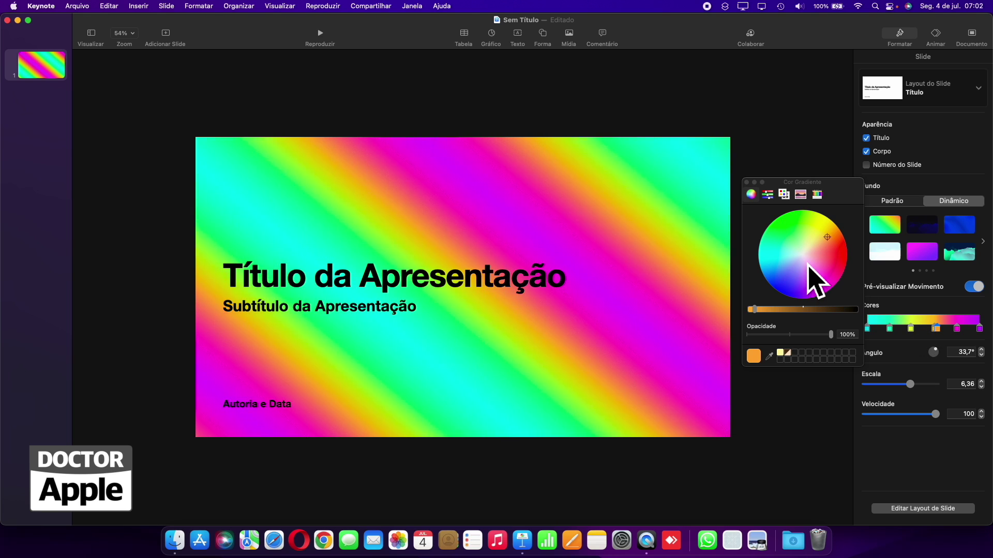
{"action": "left_click", "coordinate": [781, 276]}
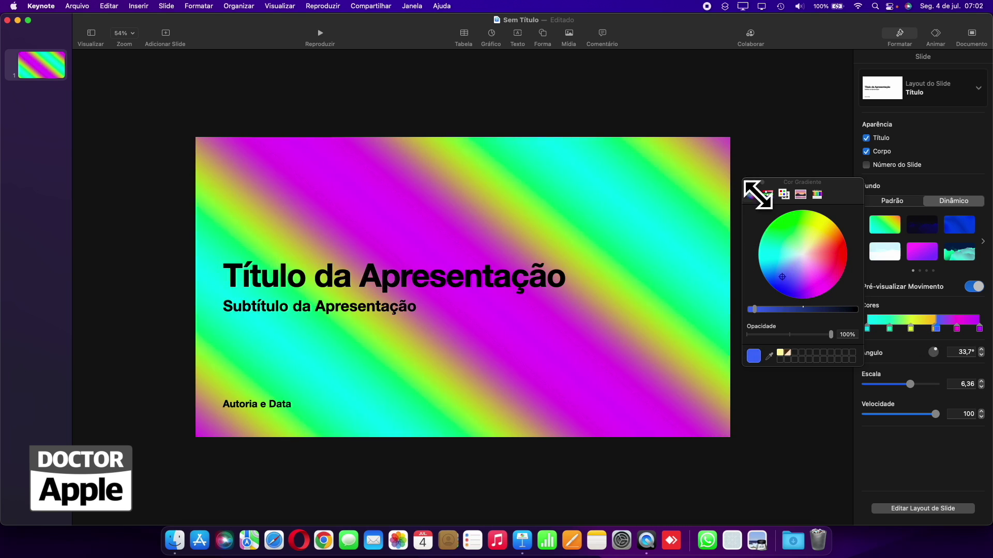
{"action": "left_click", "coordinate": [747, 182]}
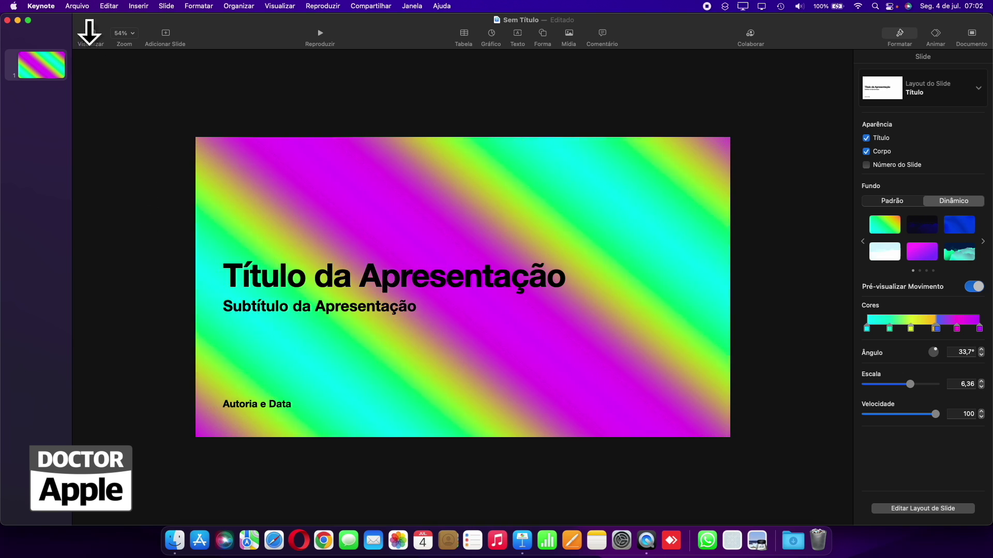
- Export the presentation as a 1080p movie named 'Sem Título' to the Mesa (desktop) folder
{"action": "left_click", "coordinate": [77, 6]}
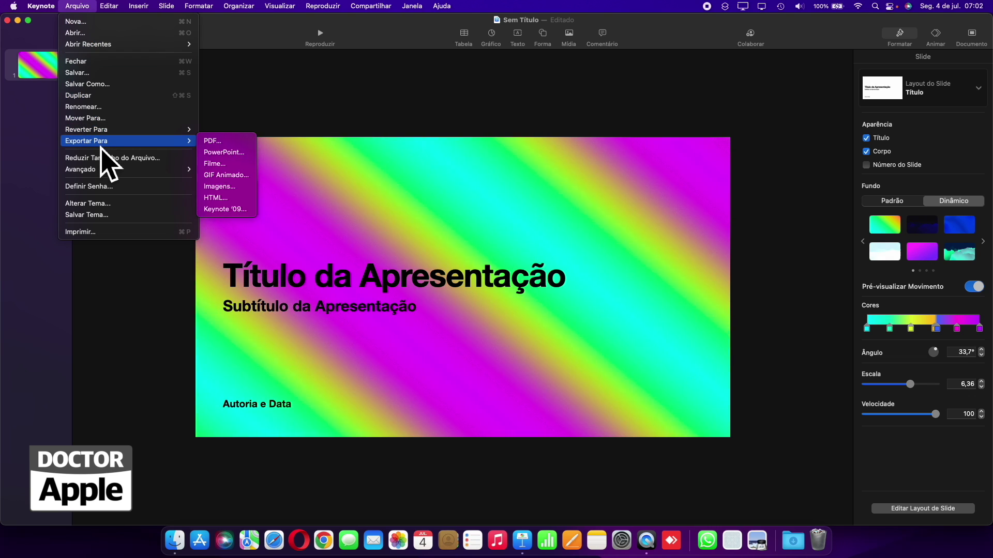
{"action": "mouse_move", "coordinate": [86, 141]}
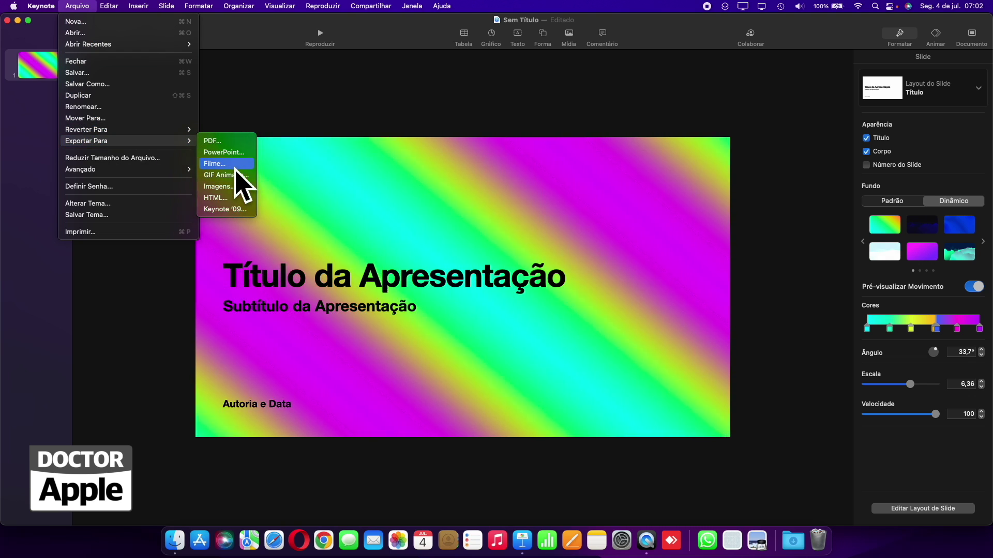
{"action": "left_click", "coordinate": [233, 164]}
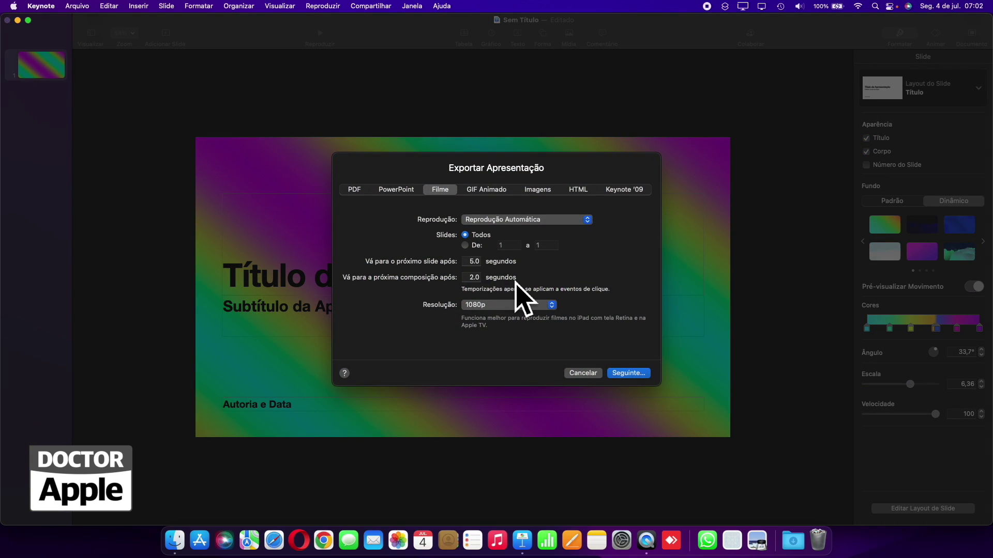
{"action": "left_click", "coordinate": [629, 377]}
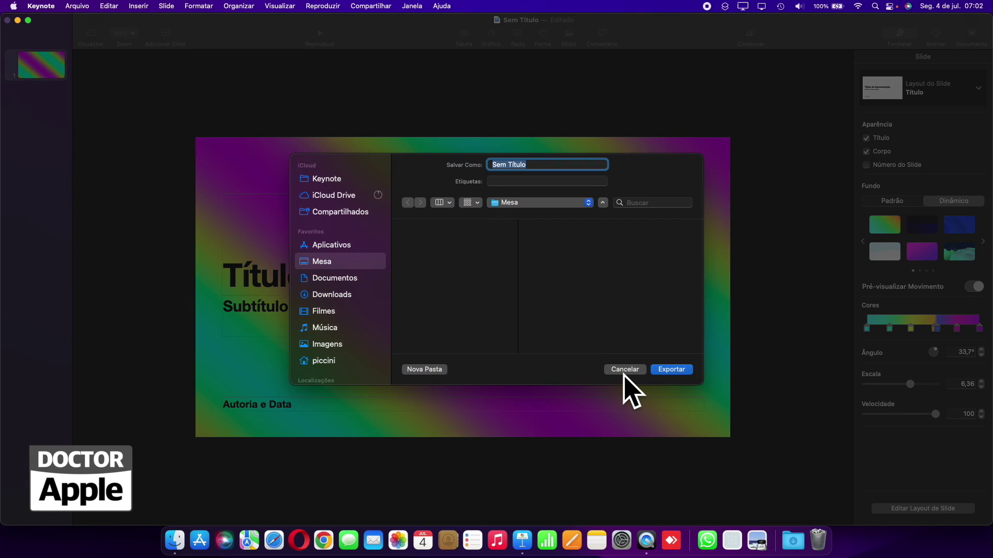
{"action": "left_click", "coordinate": [678, 371]}
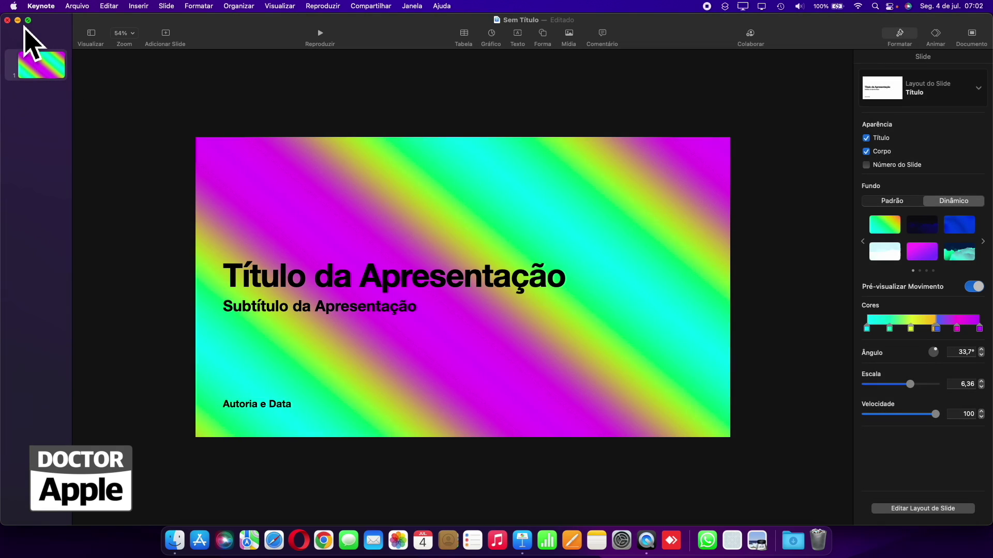
- Minimise Keynote and Quick Look the 'Sem Título' movie on the desktop, then close the preview
{"action": "left_click", "coordinate": [18, 20]}
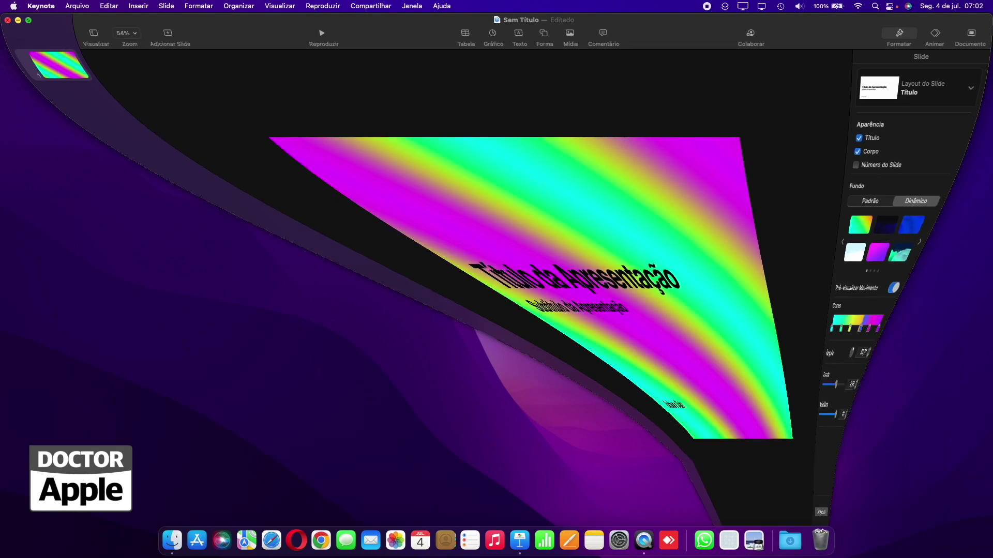
{"action": "left_click", "coordinate": [952, 42]}
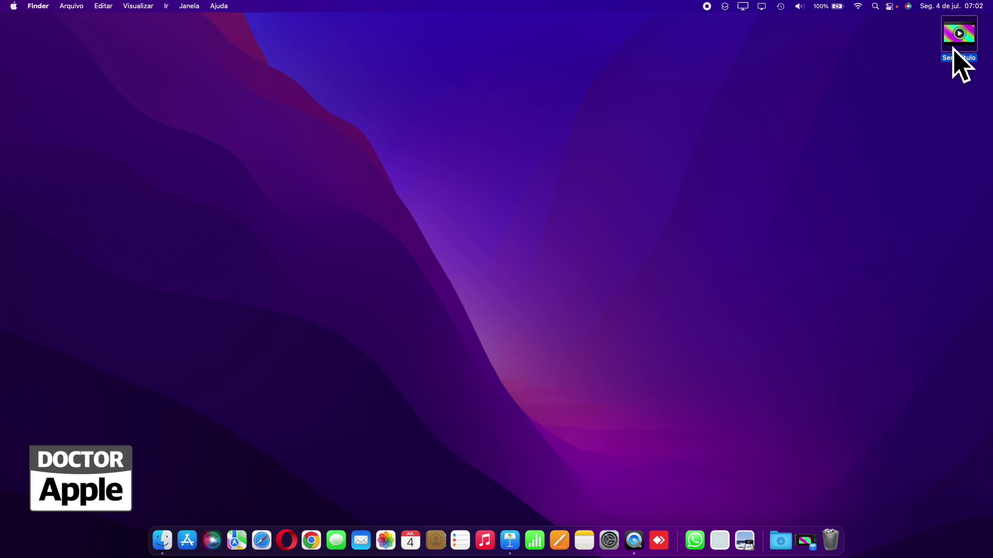
{"action": "key", "text": "space"}
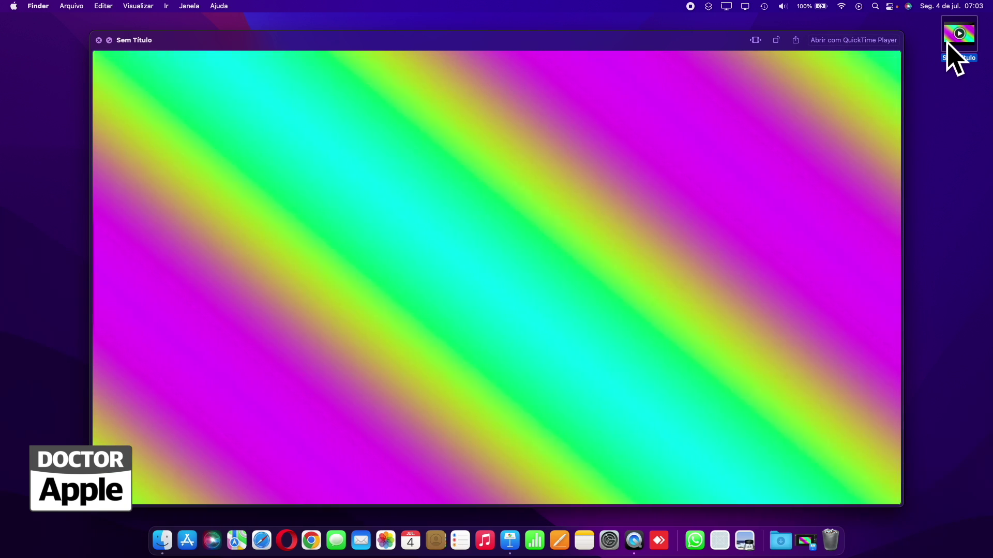
{"action": "key", "text": "space"}
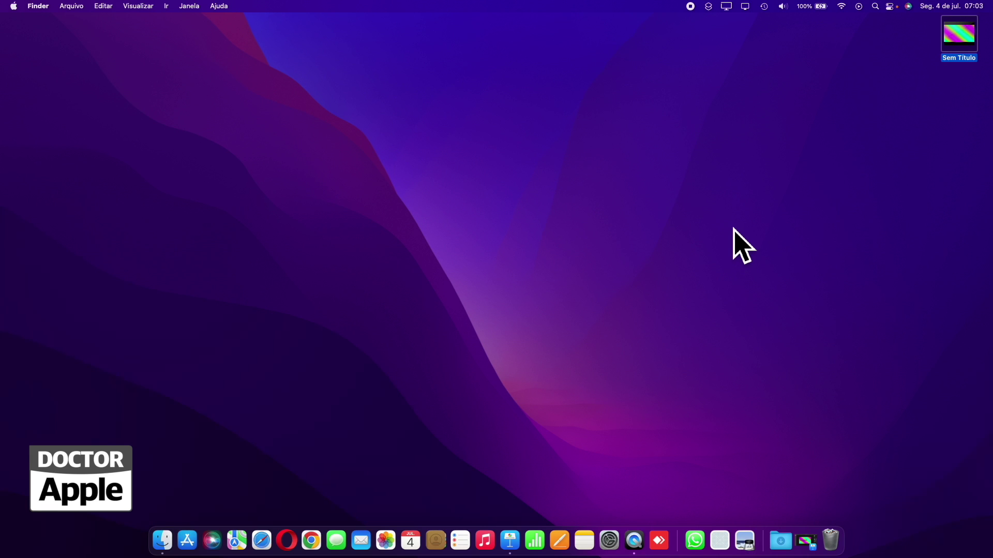
- Restore the minimised 'Sem Título' presentation window from the Dock
{"action": "left_click", "coordinate": [807, 541]}
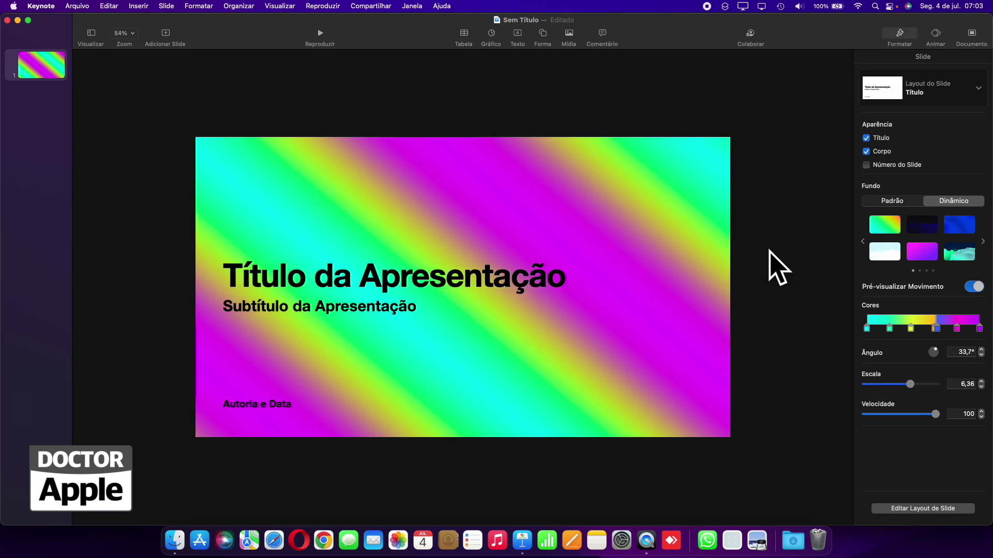